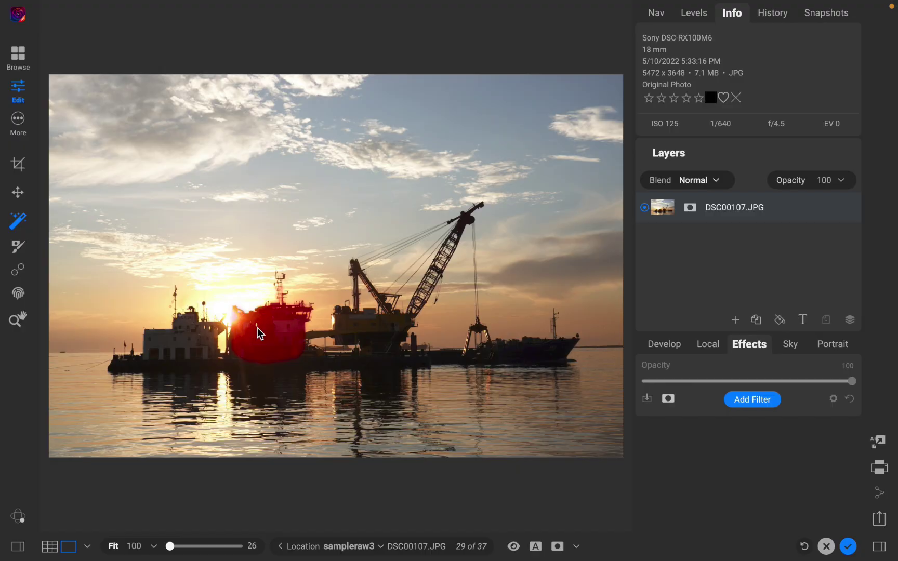
Add the front ship, crane ship, left ship and right boat to the mask, then box-mask the scene around the seated man.
left_click(257, 328)
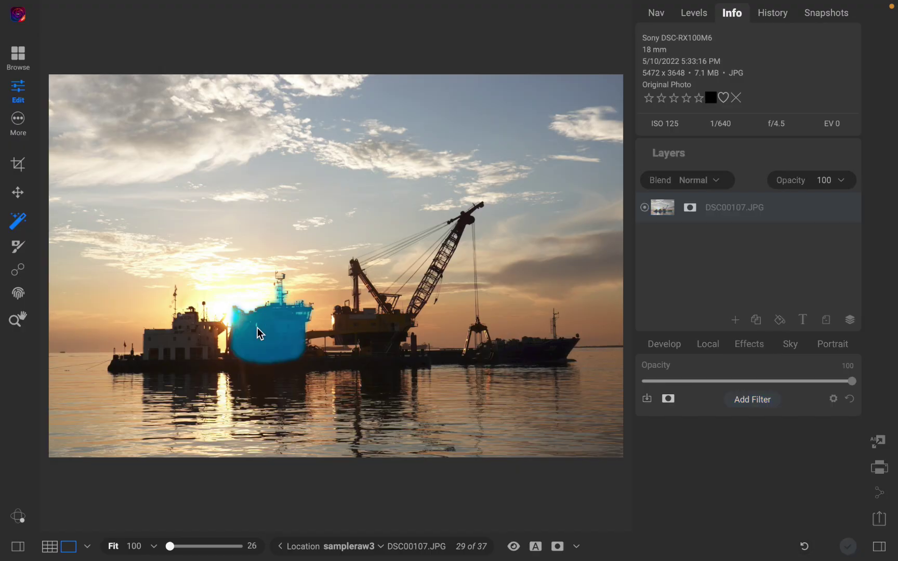
left_click(369, 326)
left_click(174, 342)
left_click(536, 358)
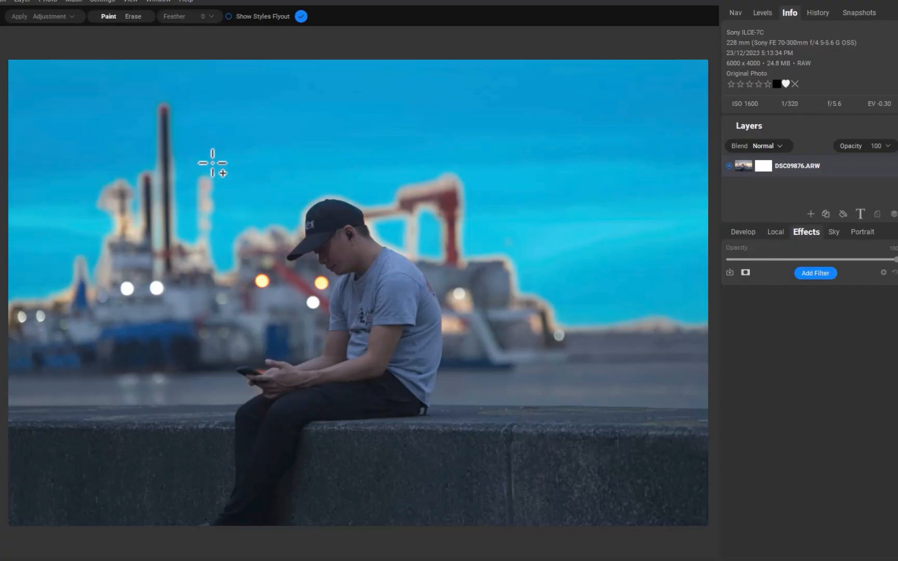
left_click_drag(213, 163, 456, 535)
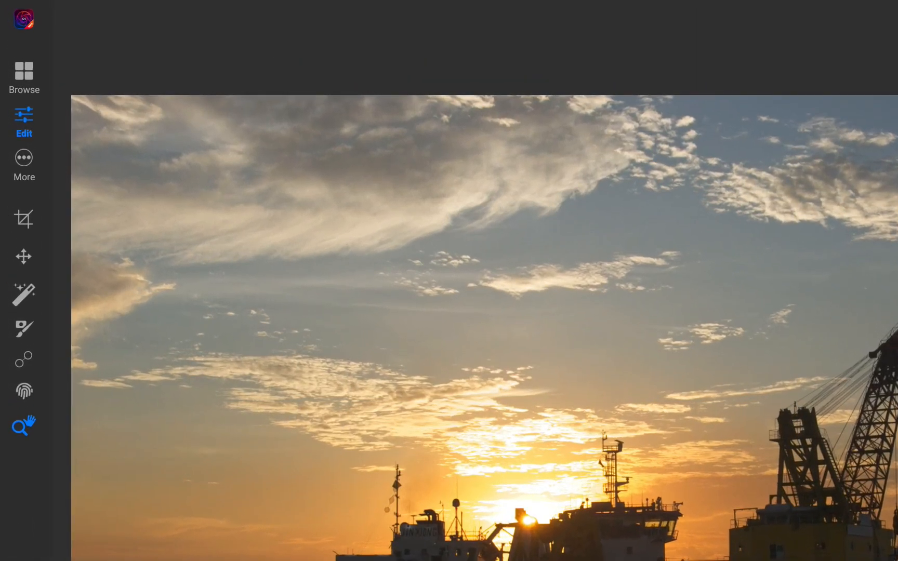
Switch from Super Select to the Masking Brush and bring up its brush type choices.
left_click(23, 294)
left_click(24, 329)
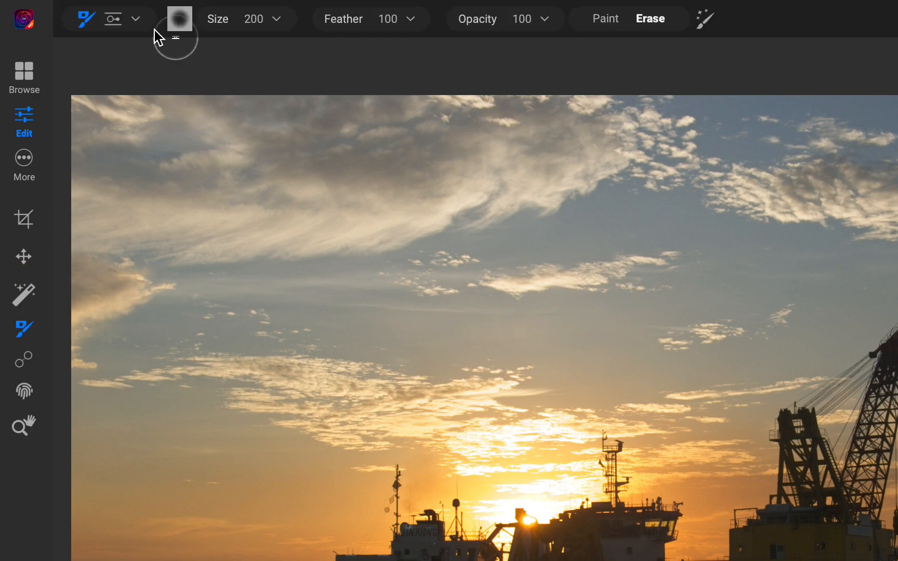
left_click(136, 19)
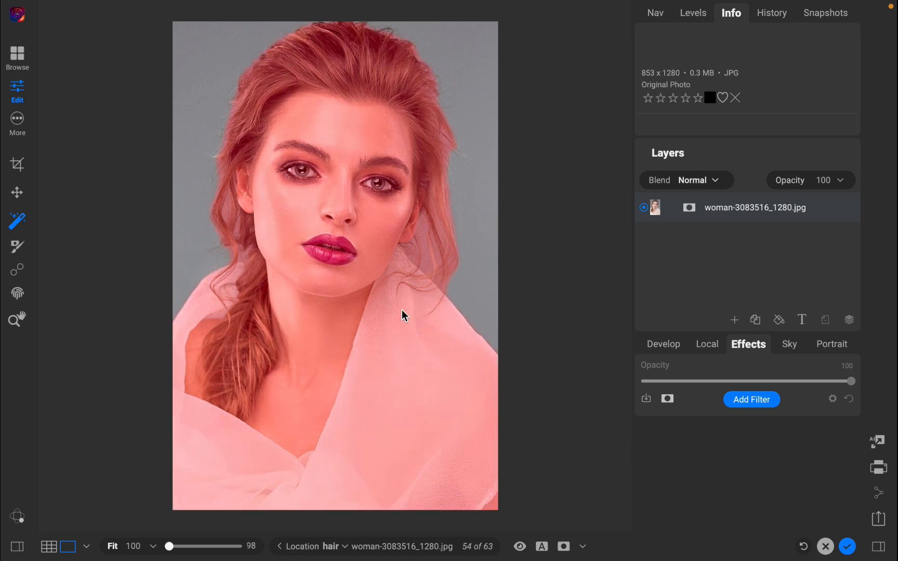
Select the whole woman in the portrait as a Super Select AI mask.
left_click(361, 281)
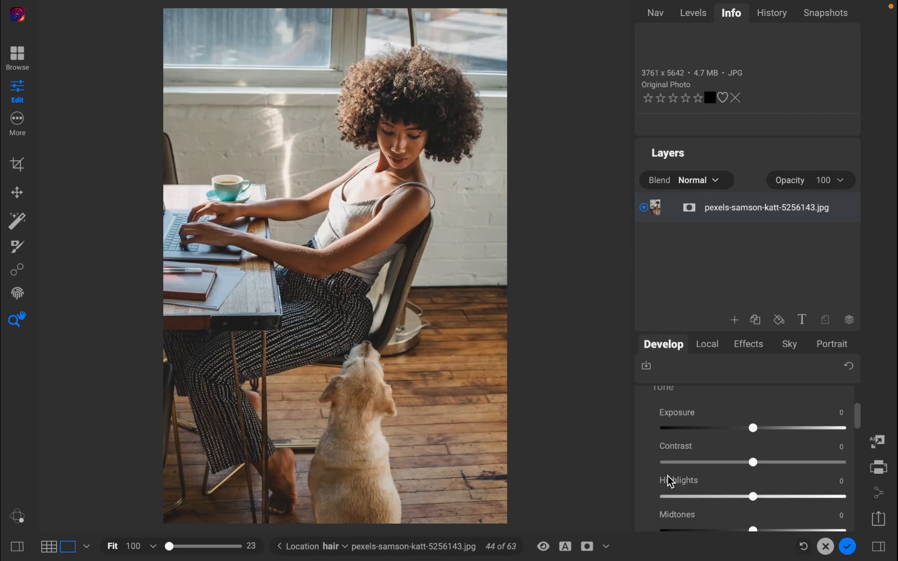
Mask the woman at the desk with Super Select AI and brighten her with a Lighten adjustment's Exposure raised.
left_click(16, 222)
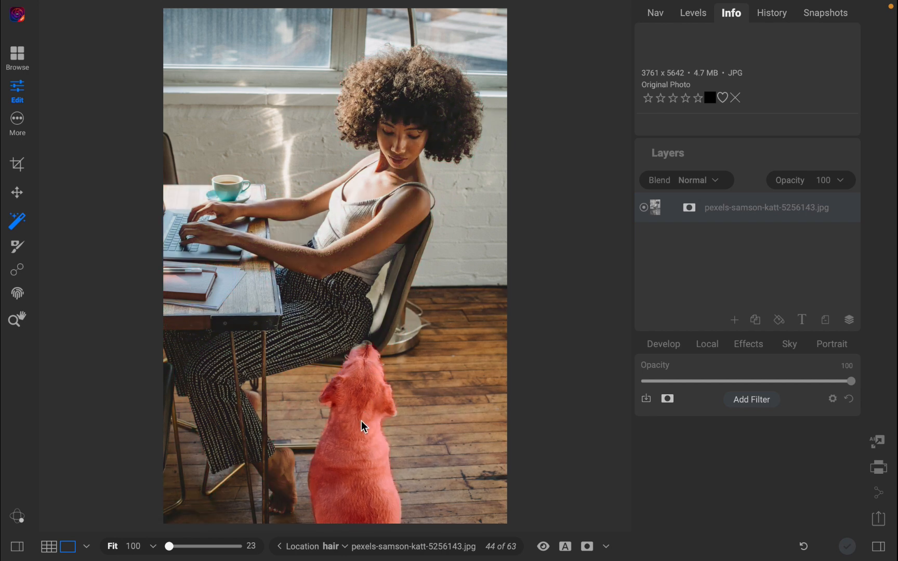
left_click(342, 251)
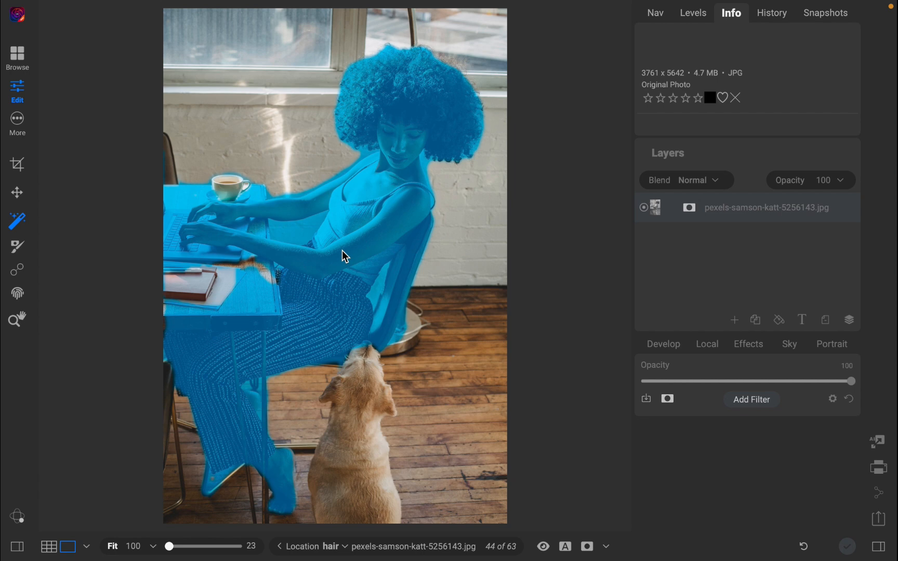
right_click(352, 229)
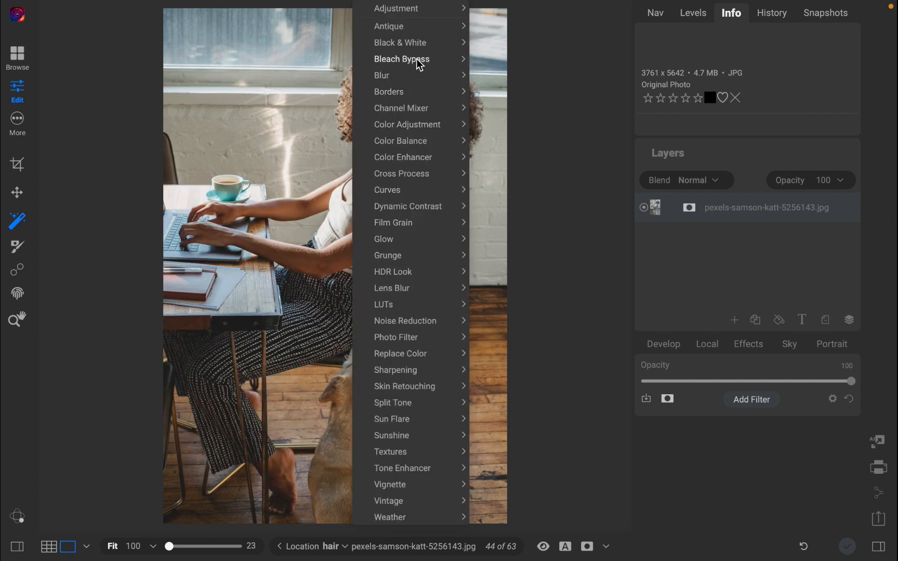
mouse_move(410, 8)
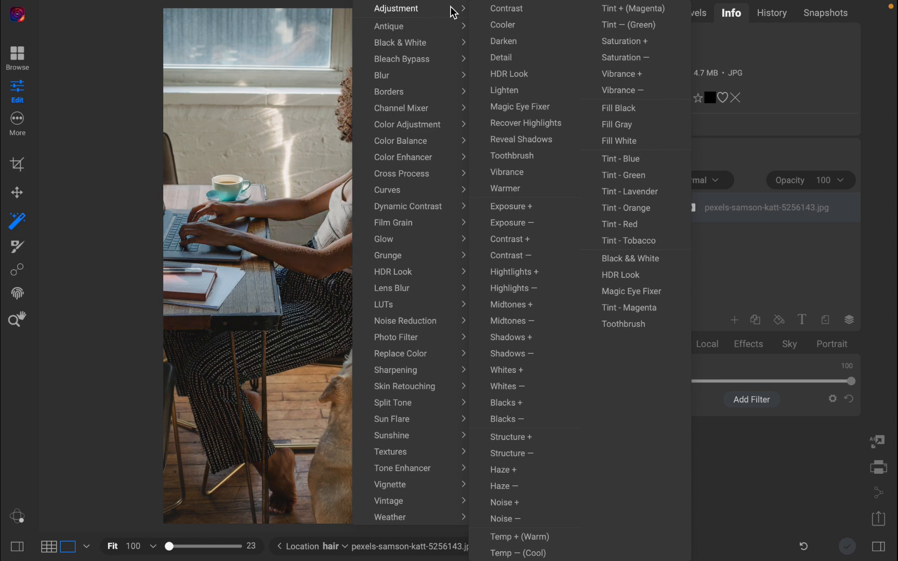
left_click(504, 90)
scroll(750, 449, "down", 2)
left_click_drag(752, 427, 760, 427)
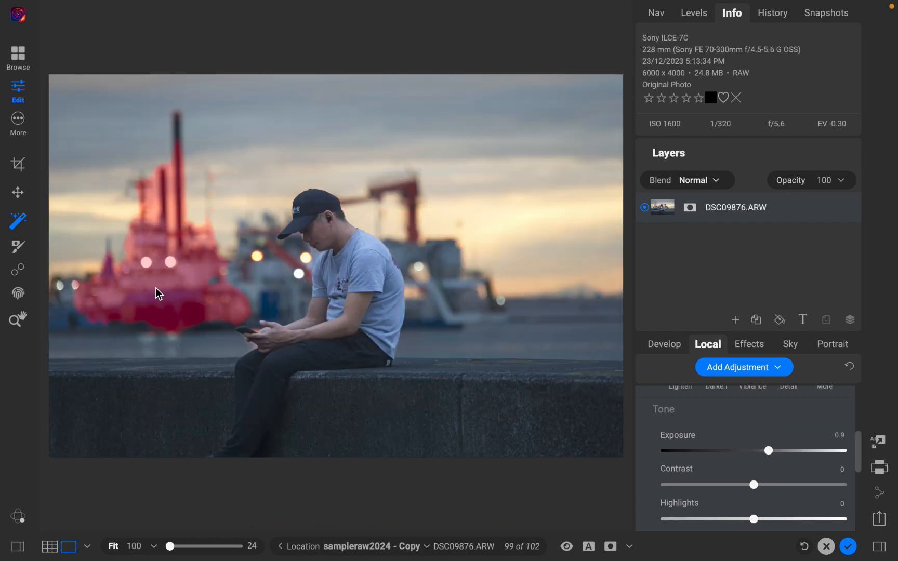
Add the blurred left and right ships behind the man to the mask.
left_click(156, 287)
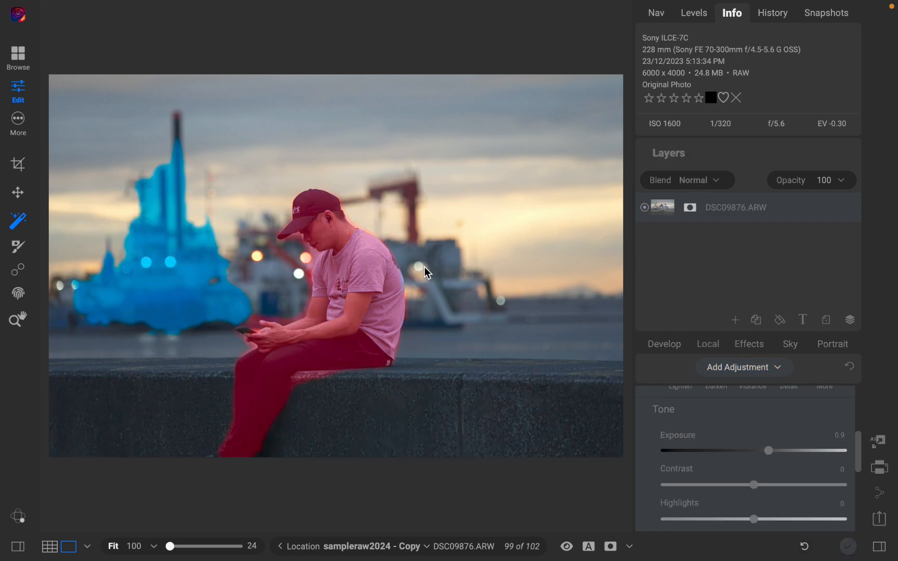
left_click(442, 262)
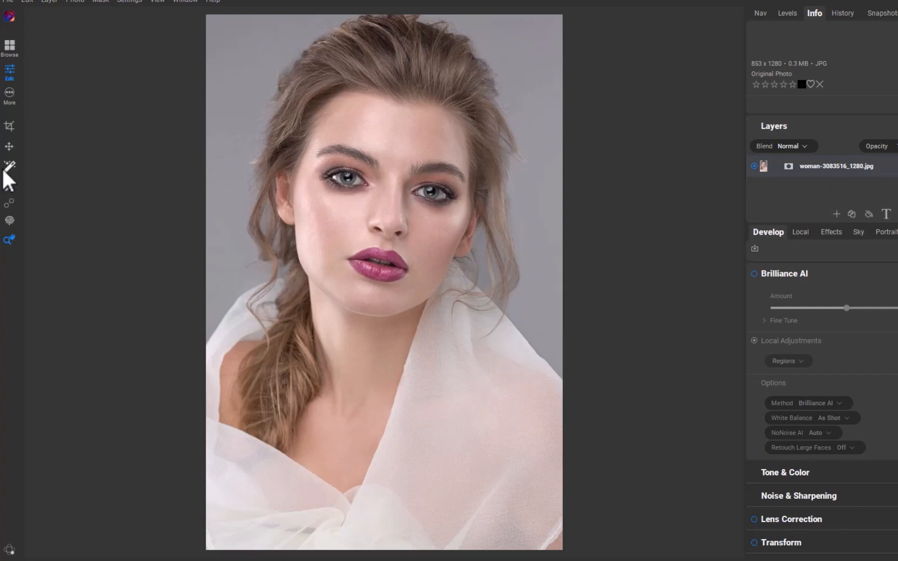
Mask the woman's hair with Super Select AI and attach an adjustment filter to it.
left_click(10, 166)
left_click(356, 81)
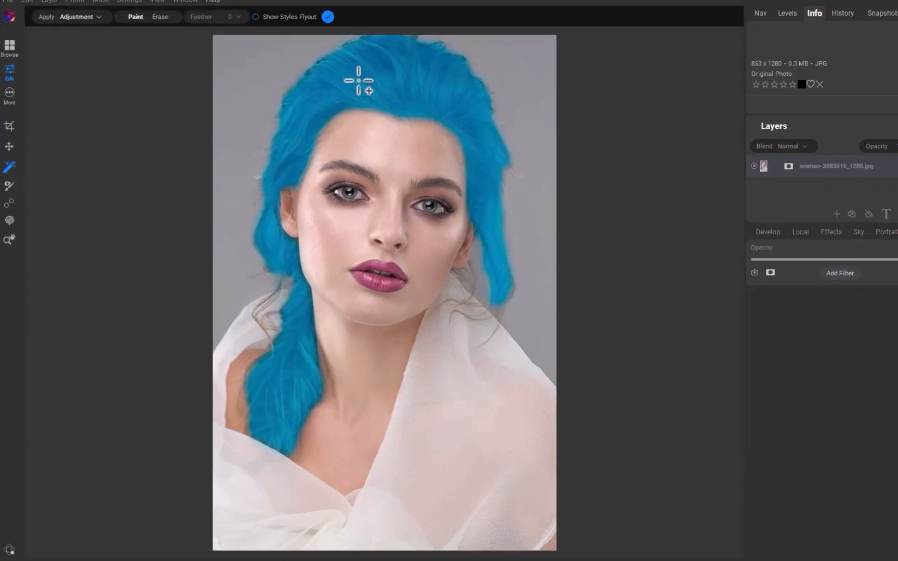
left_click(356, 81)
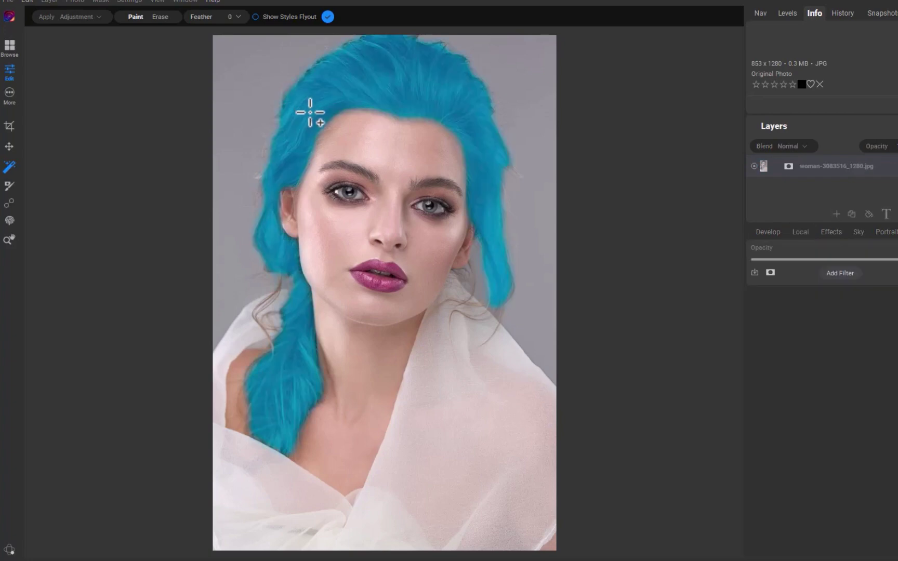
Mask the face within a rectangle and brighten it through an adjustment's Exposure.
left_click_drag(310, 113, 446, 302)
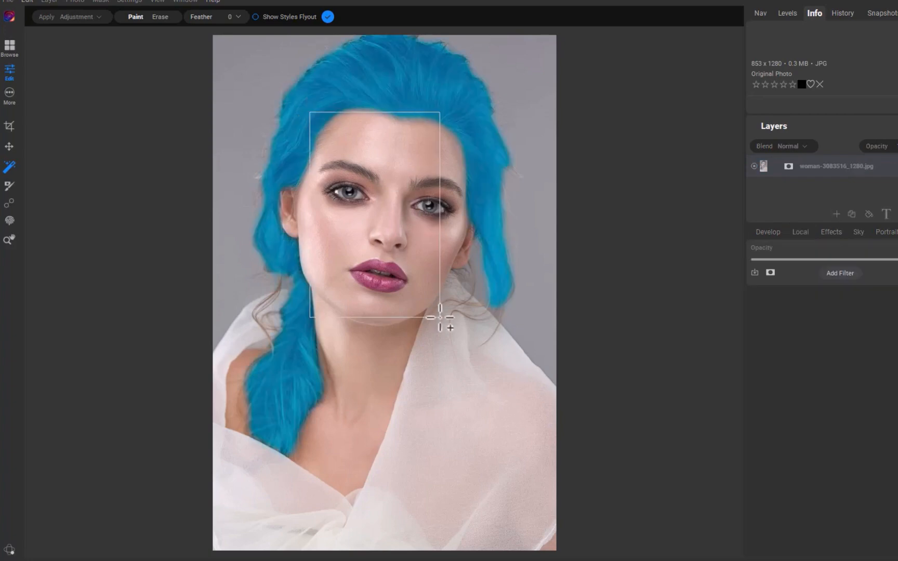
left_click(447, 166)
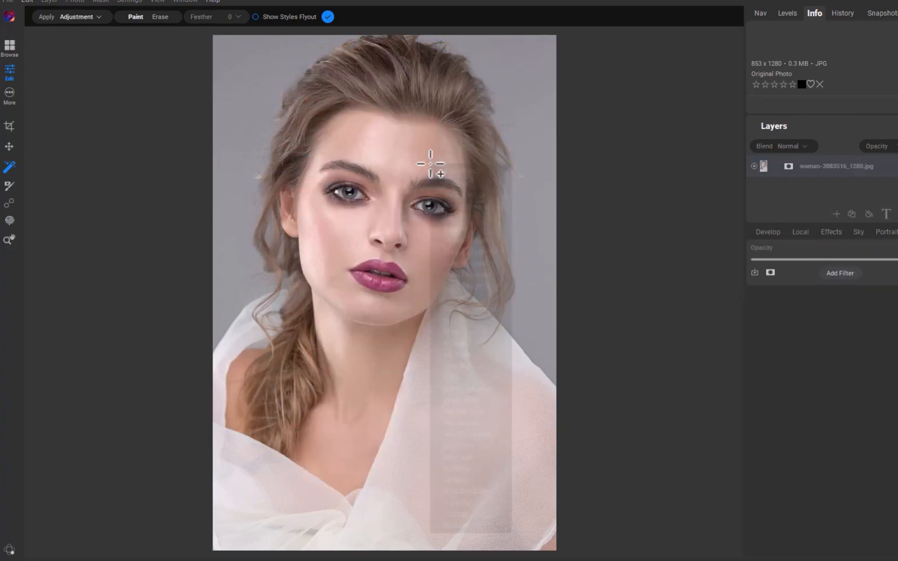
left_click(455, 176)
left_click_drag(826, 389, 841, 388)
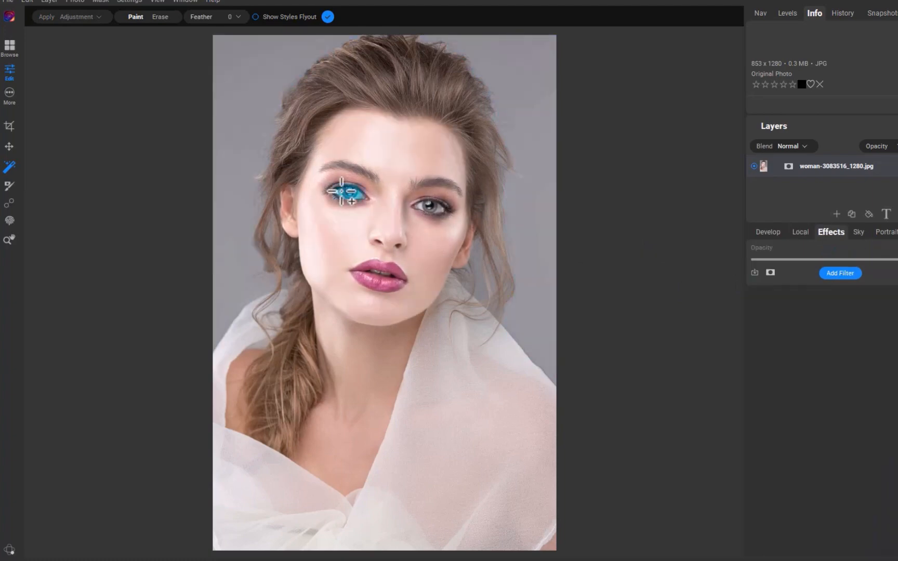
Mask the eyes, brighten them with an adjustment, then mask the face and neck.
left_click(434, 211)
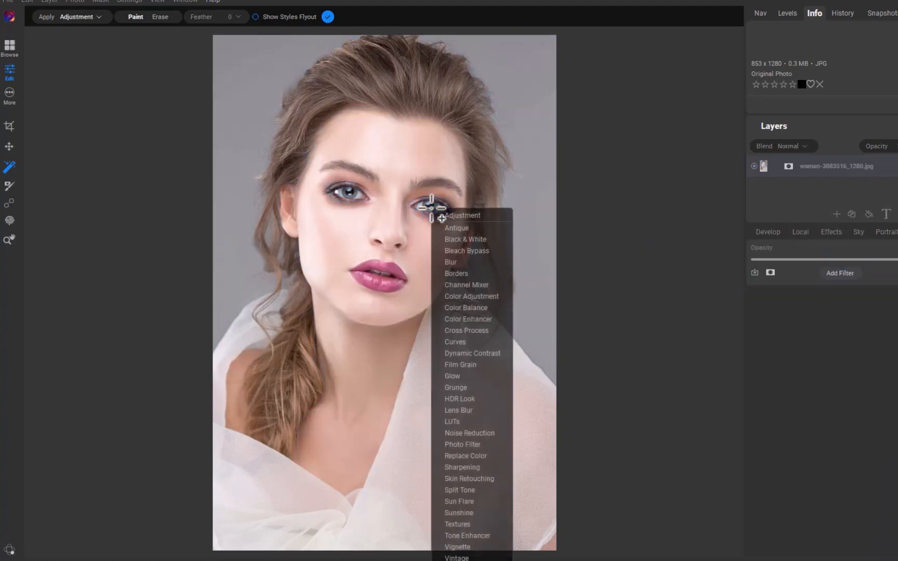
left_click(456, 216)
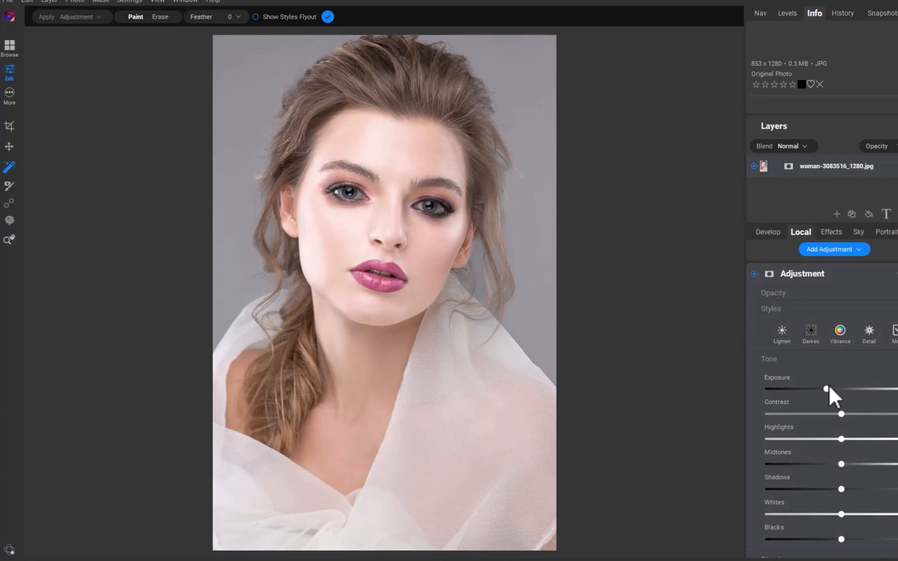
left_click_drag(829, 387, 849, 387)
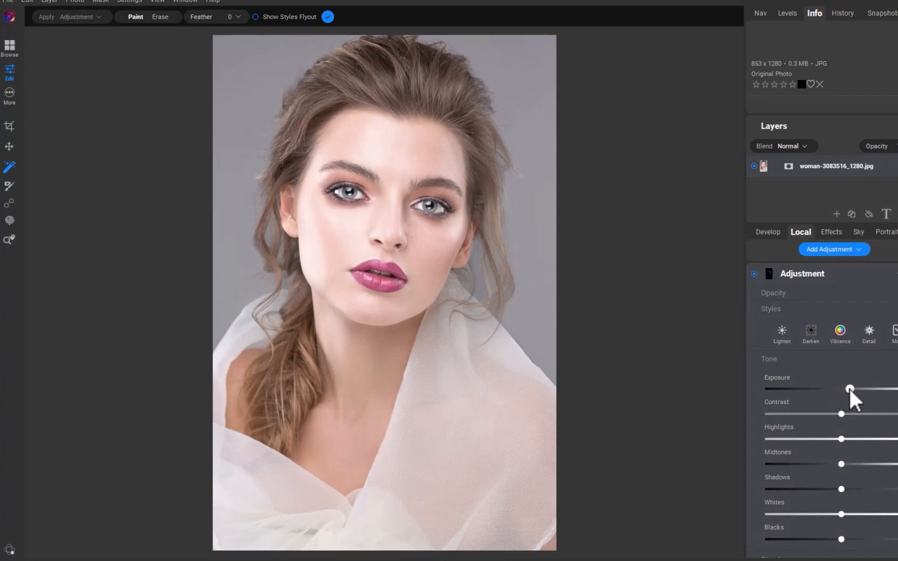
left_click(347, 253)
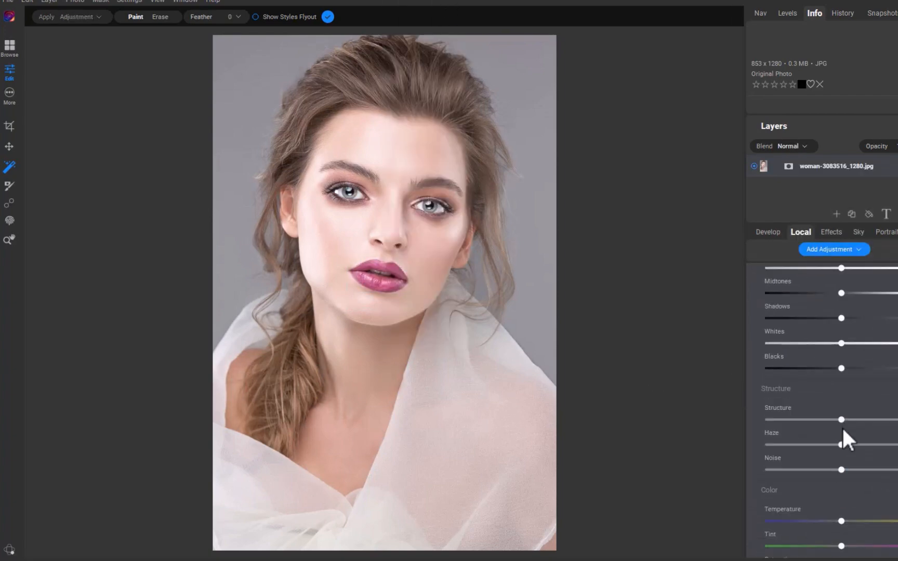
scroll(846, 437, "down", 2)
Raise the Temperature so the lips turn redder, then rectangle-mask the face.
left_click_drag(841, 408, 889, 407)
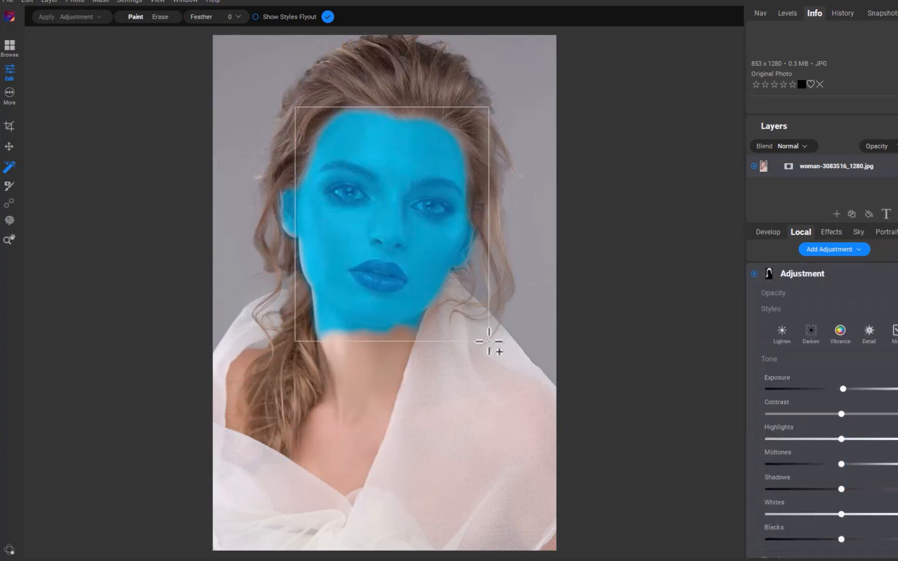
left_click_drag(410, 289, 487, 325)
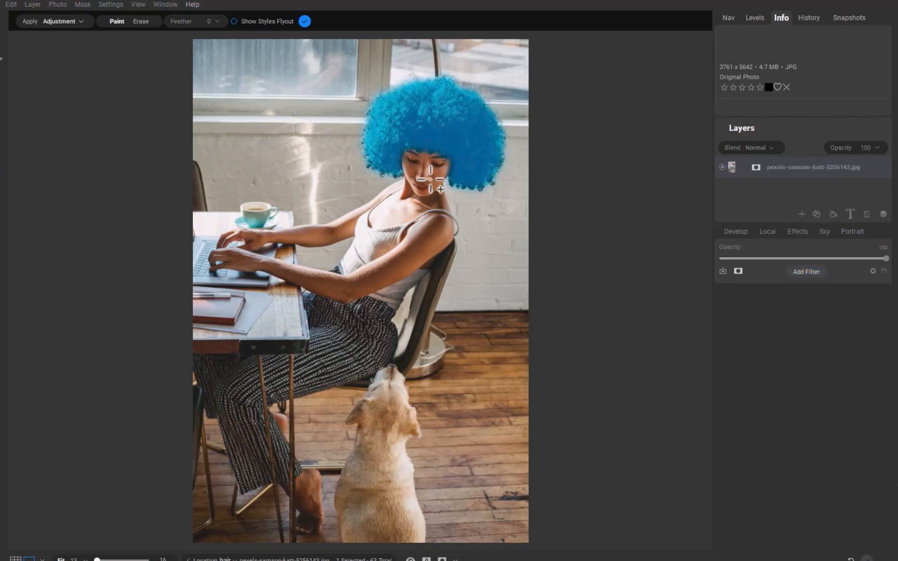
Extend the woman's mask to her body, trousers, lower leg and foot.
left_click(430, 180)
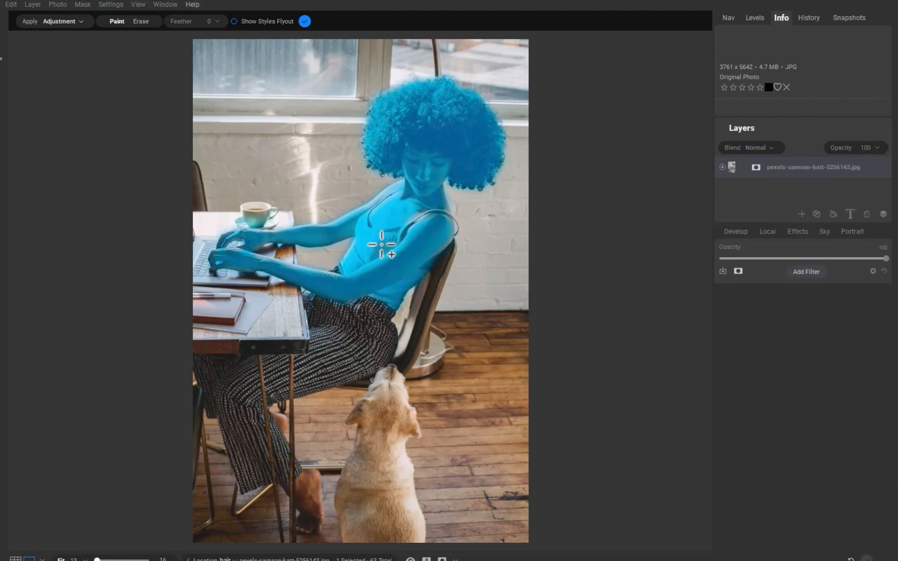
left_click(364, 336)
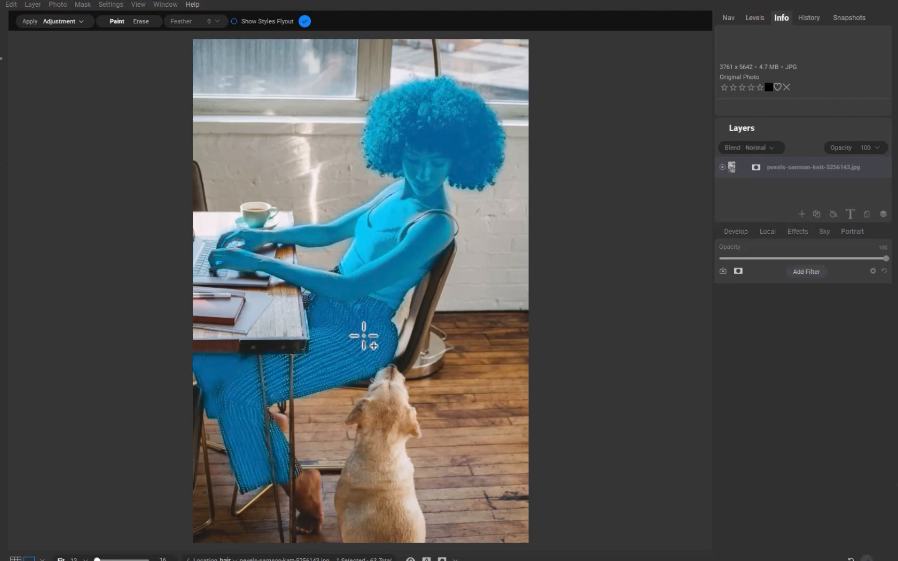
left_click(309, 490)
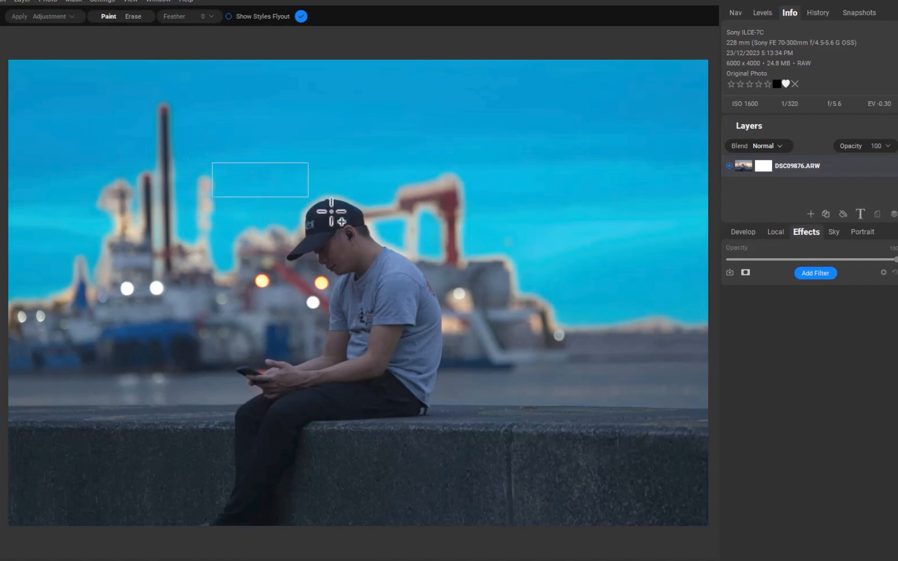
Box-mask the seated man, refine to cap, head, shirt, hands and legs, and start a local adjustment.
mouse_move(212, 163)
left_mouse_down()
mouse_move(444, 433)
mouse_move(456, 525)
left_mouse_up()
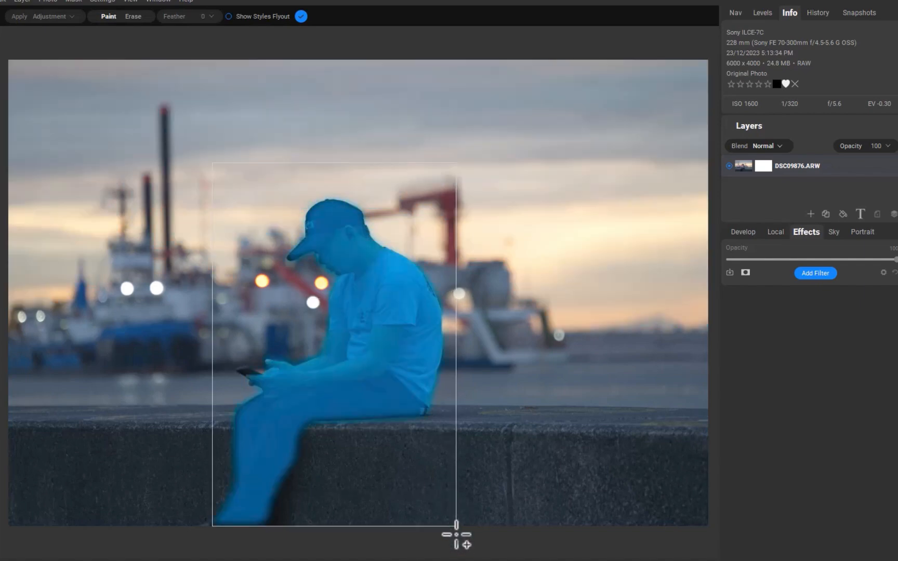
left_click(343, 214)
left_click(354, 242)
left_click(389, 295)
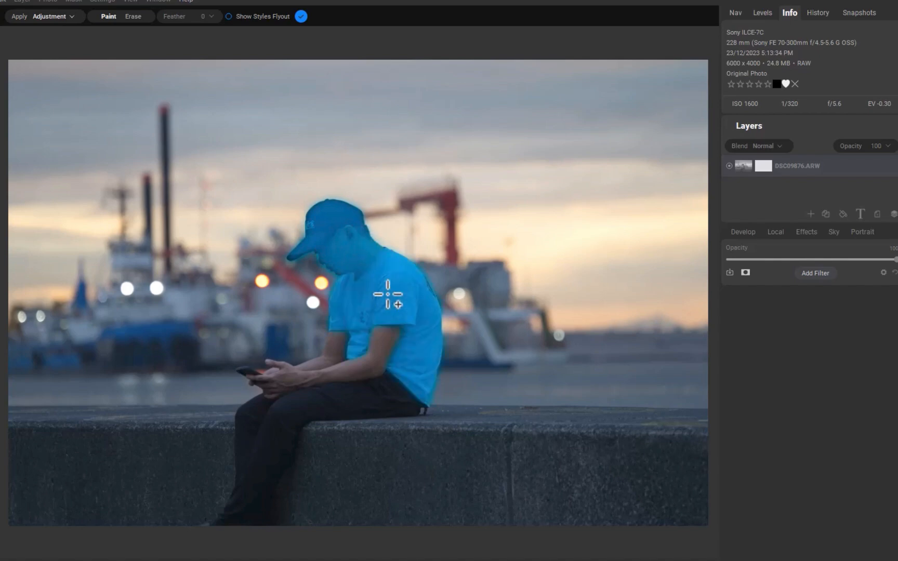
left_click(333, 359)
left_click(330, 397)
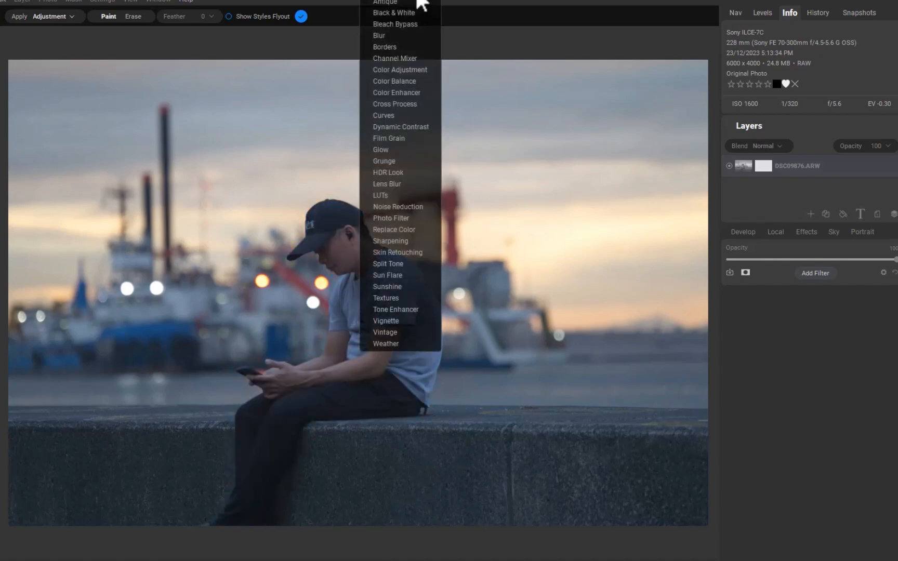
left_click(421, 5)
Raise the man's exposure, then mask the chimney, crane, harbor machinery and boats around him.
left_click_drag(814, 390, 824, 389)
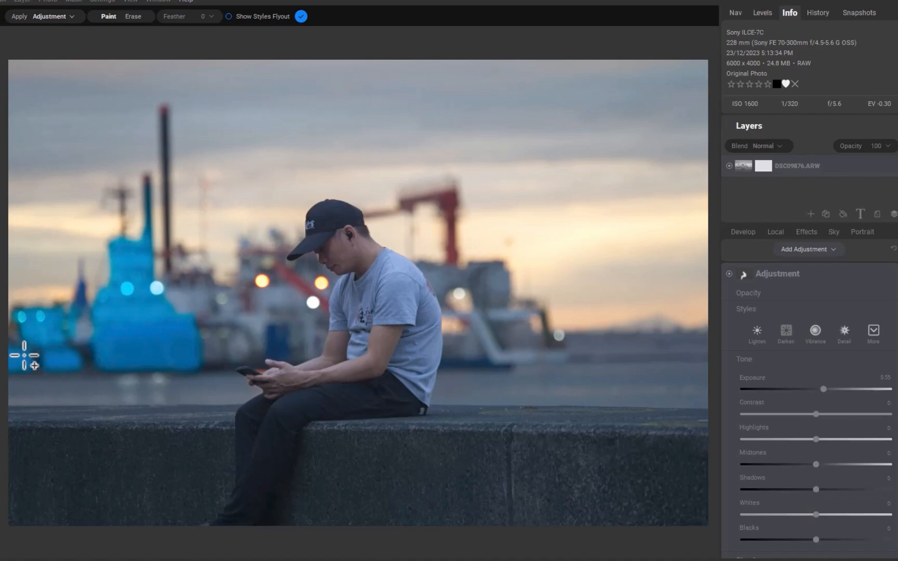
left_click(170, 217)
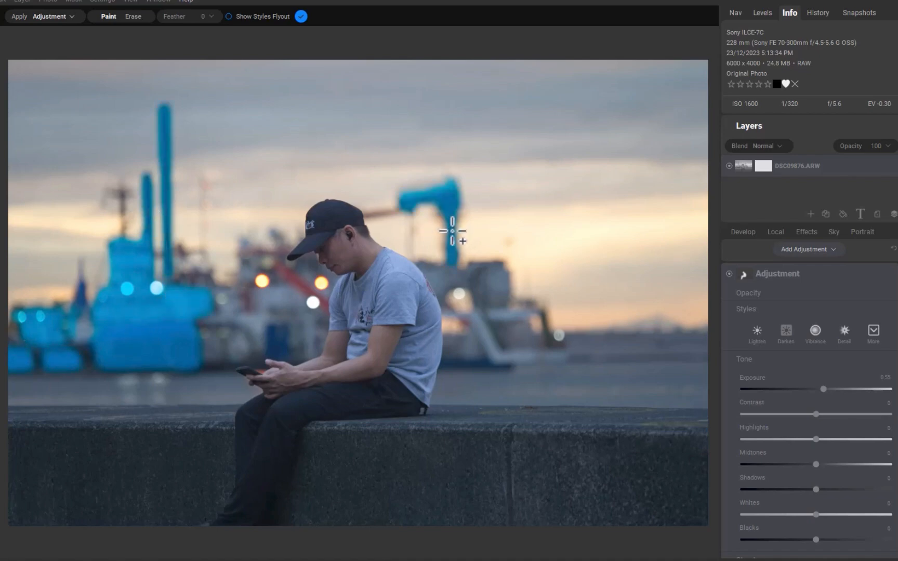
left_click(441, 211)
left_click(456, 266)
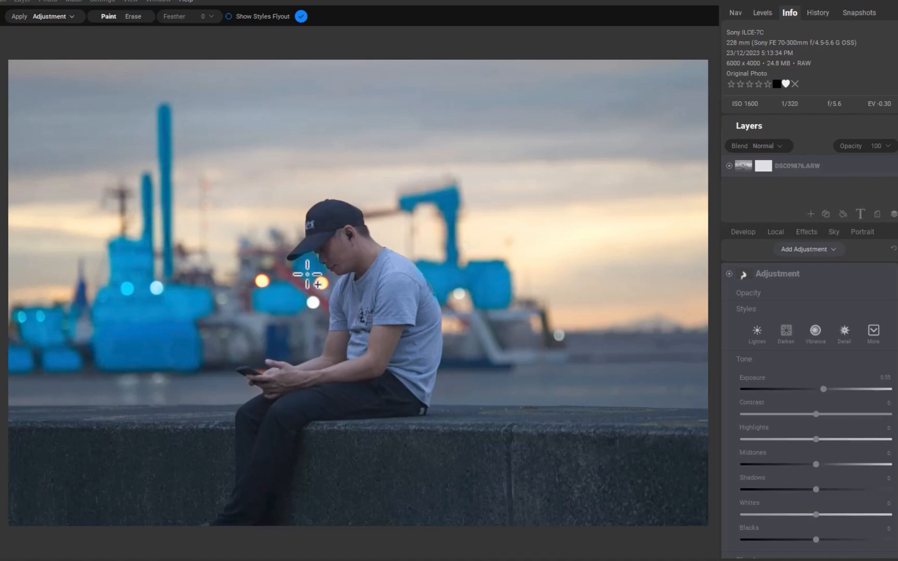
left_click(281, 294)
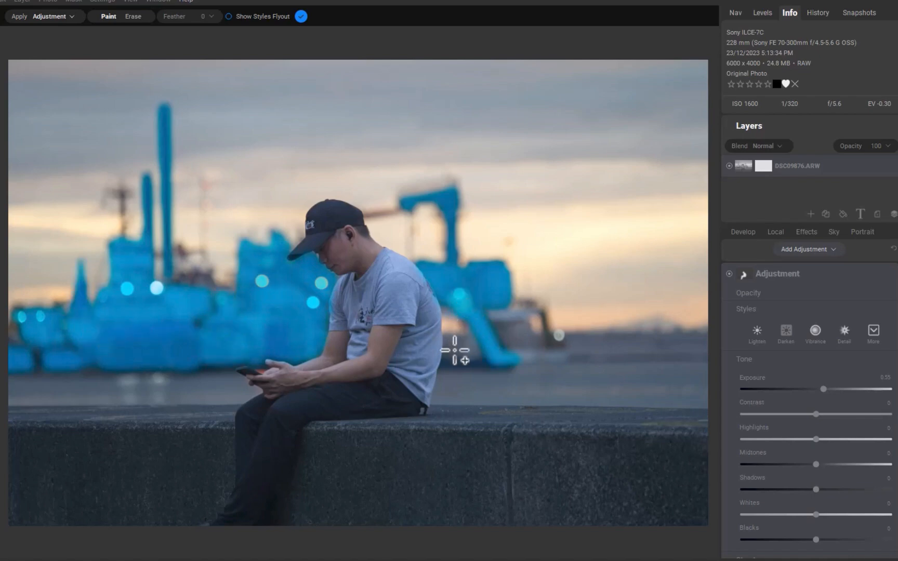
left_click(519, 329)
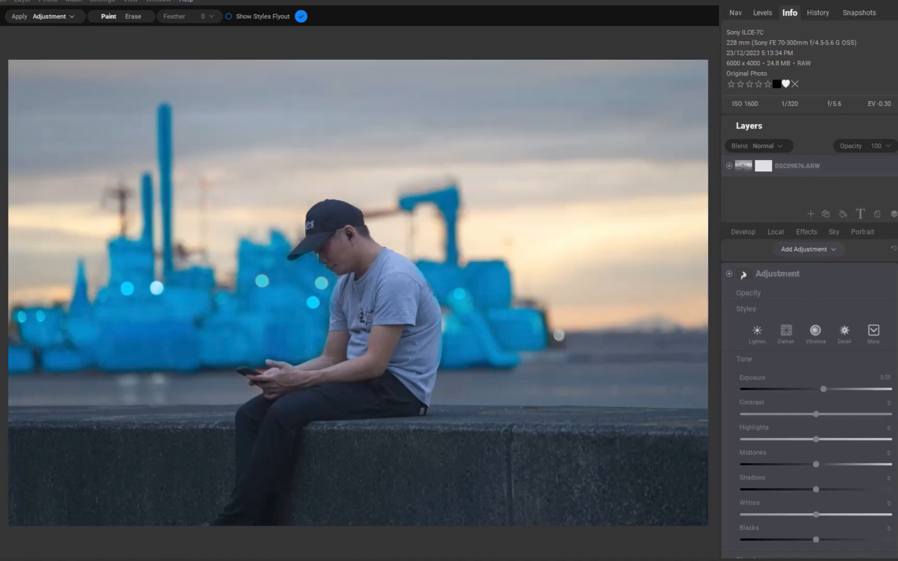
Add a local Adjustment to the masked ships with Exposure 0.5 and Structure 100.
right_click(484, 291)
left_click(510, 5)
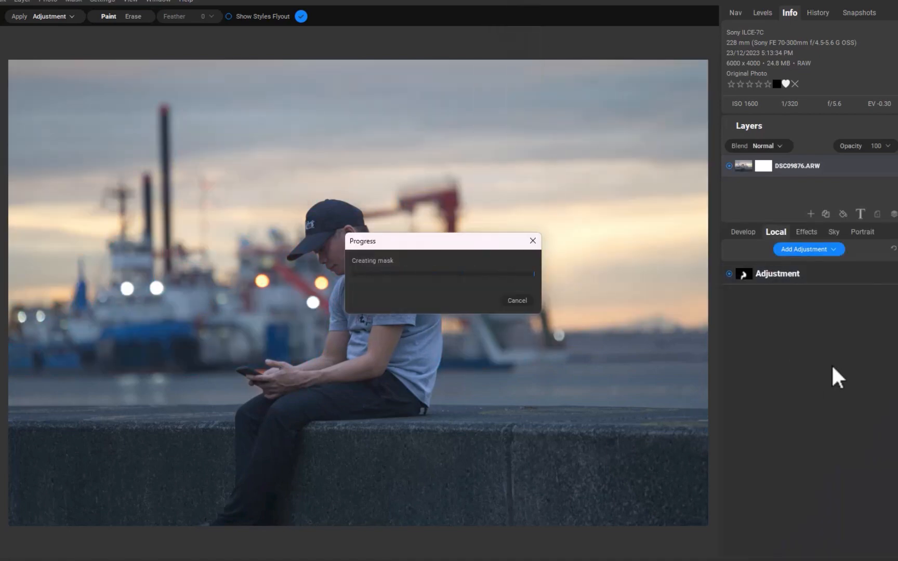
left_click_drag(803, 388, 823, 389)
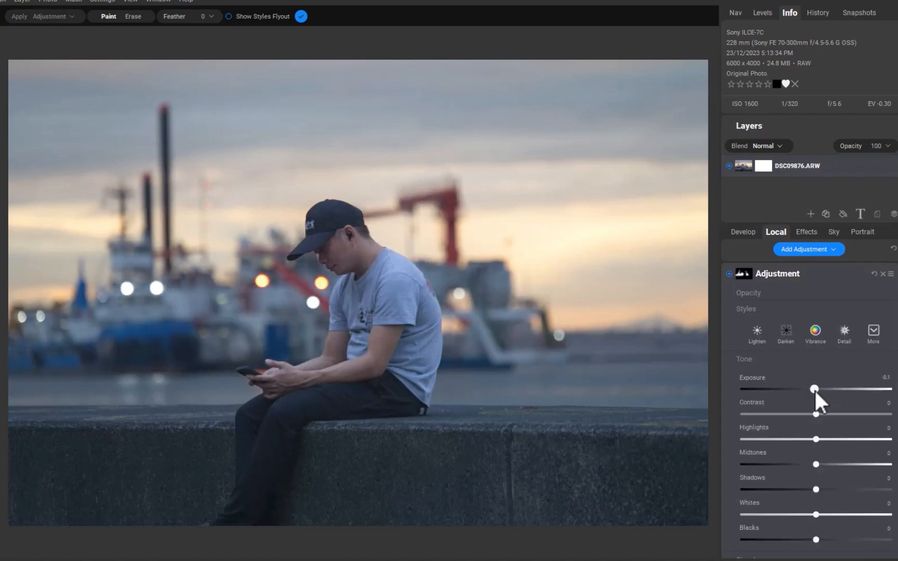
scroll(847, 460, "down", 4)
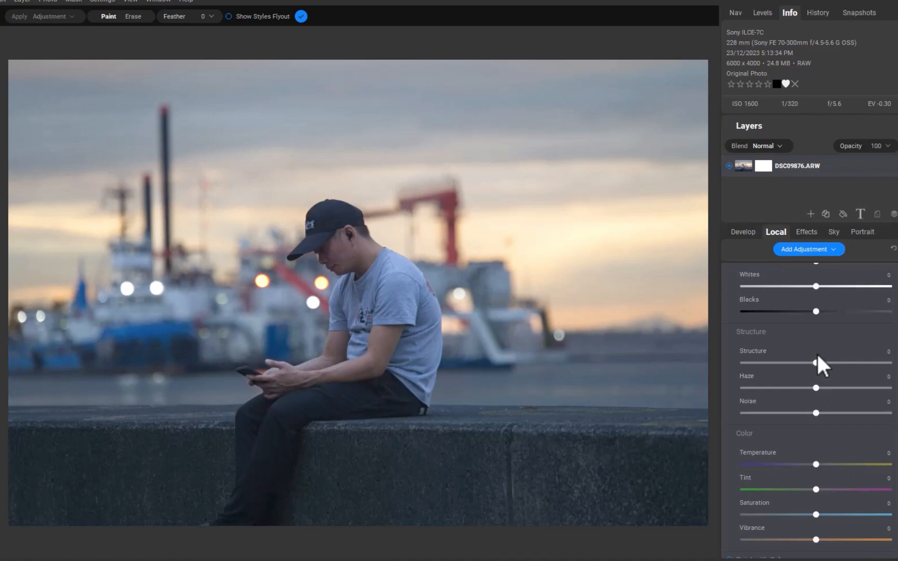
mouse_move(850, 362)
left_mouse_down()
mouse_move(812, 363)
mouse_move(890, 363)
left_mouse_up()
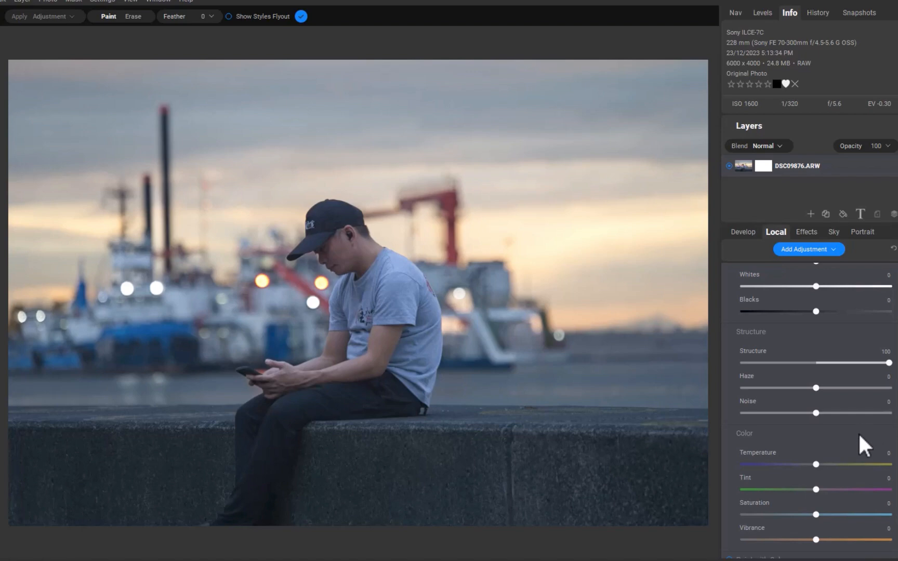
scroll(853, 434, "up", 4)
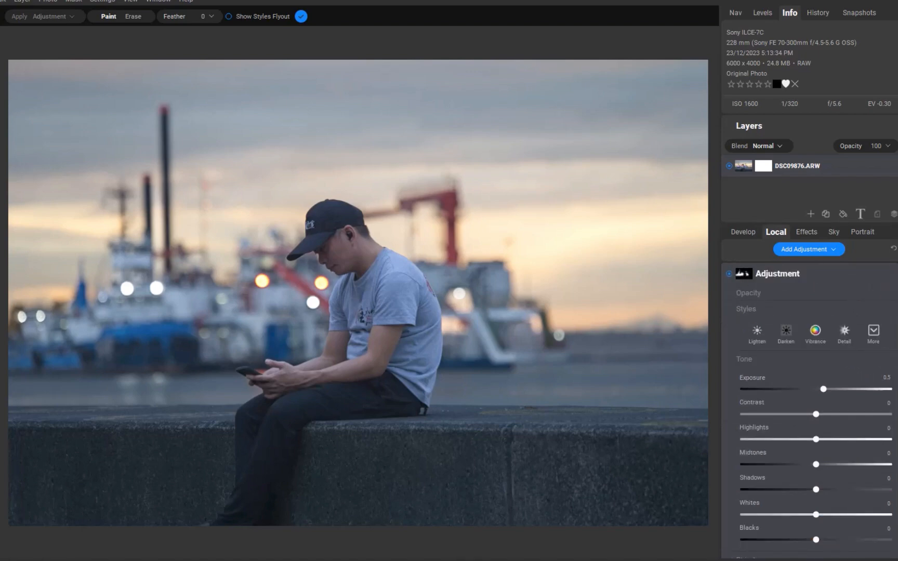
Preview the ship mask in black and white, then return to the photo view.
key("m")
key("m")
key("m")
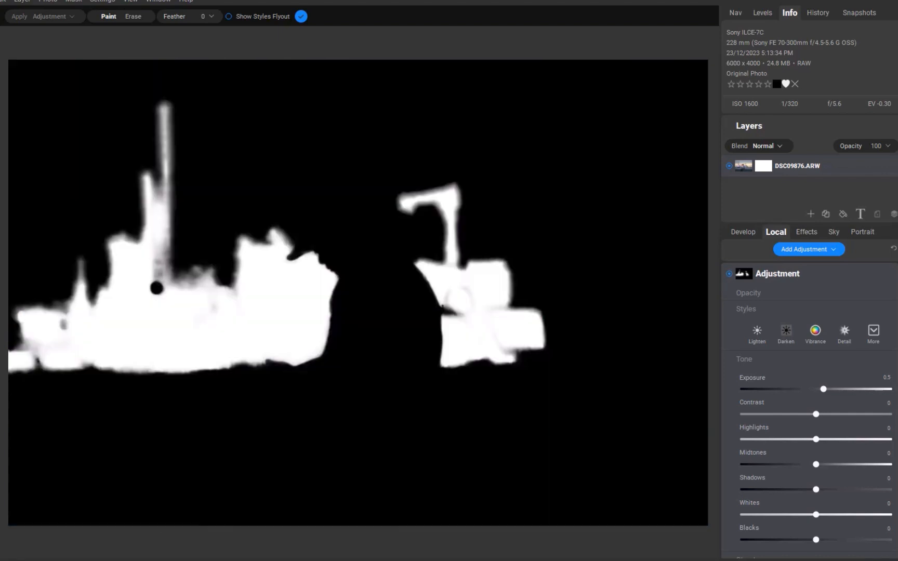
key("m")
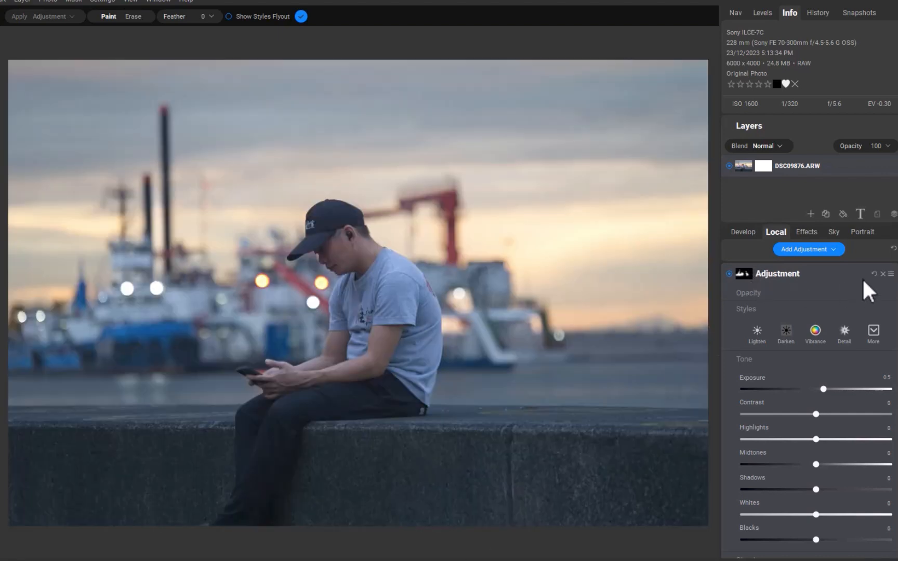
Mask the left, middle and right crane ships with Super Select boxes.
left_click(886, 273)
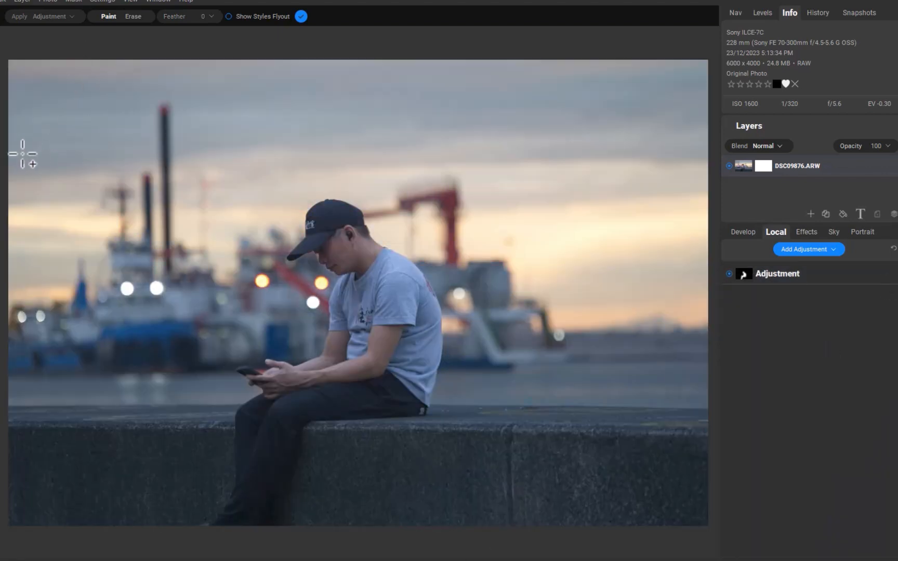
left_click(21, 109)
left_click_drag(119, 171, 210, 371)
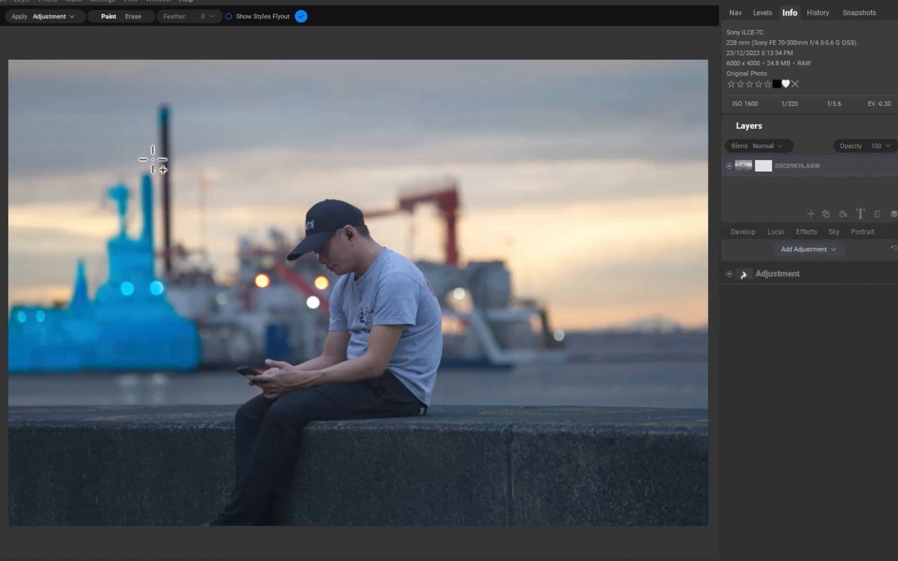
left_click_drag(149, 99, 252, 373)
left_click_drag(171, 241, 356, 381)
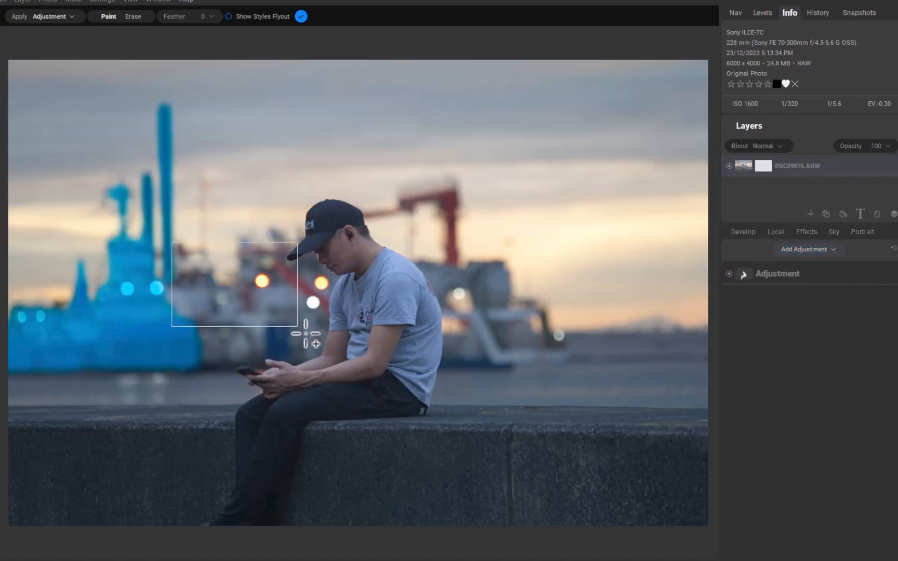
left_click_drag(419, 205, 471, 297)
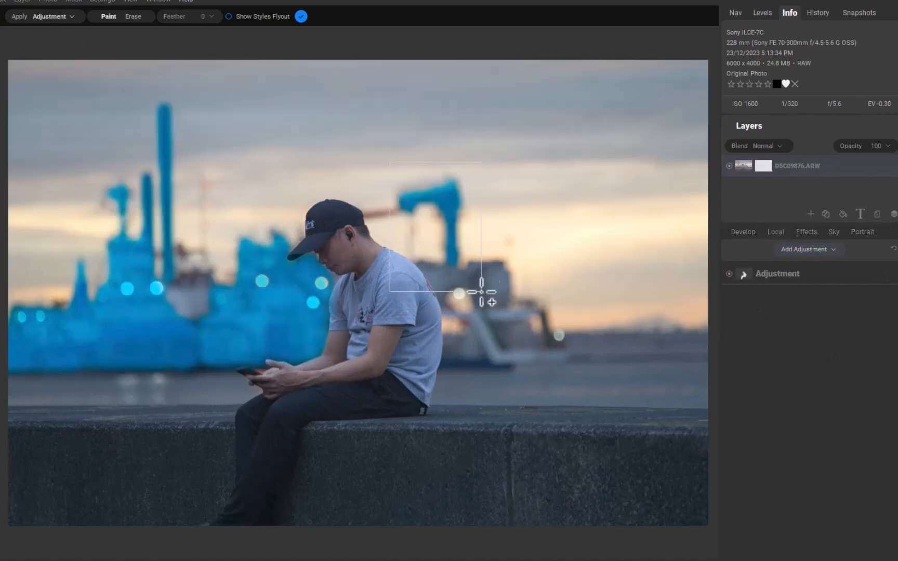
left_click_drag(406, 237, 579, 378)
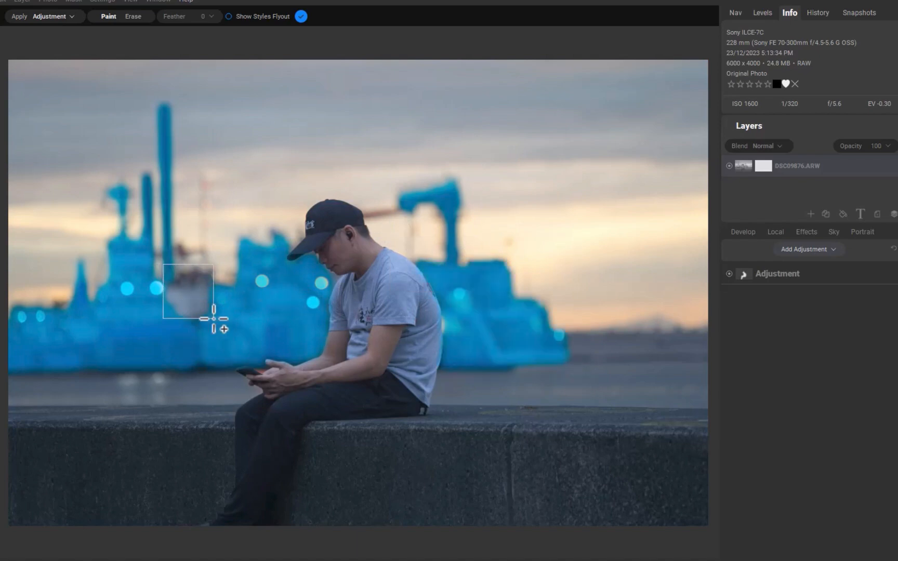
left_click_drag(160, 252, 218, 321)
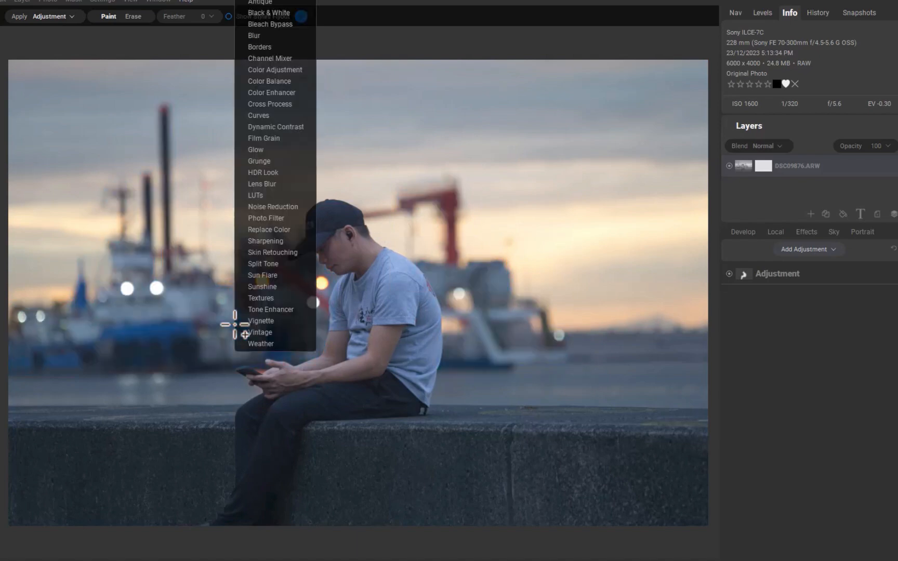
Give the masked ships Exposure 0.3 and Structure 100 in the local adjustment.
mouse_move(815, 388)
left_mouse_down()
mouse_move(802, 388)
mouse_move(818, 388)
left_mouse_up()
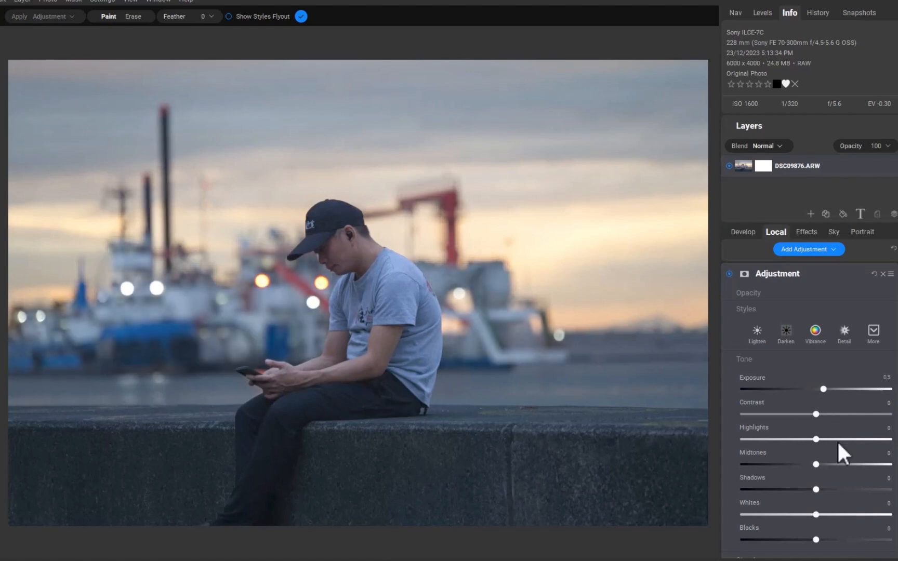
scroll(836, 440, "down", 5)
scroll(836, 446, "up", 2)
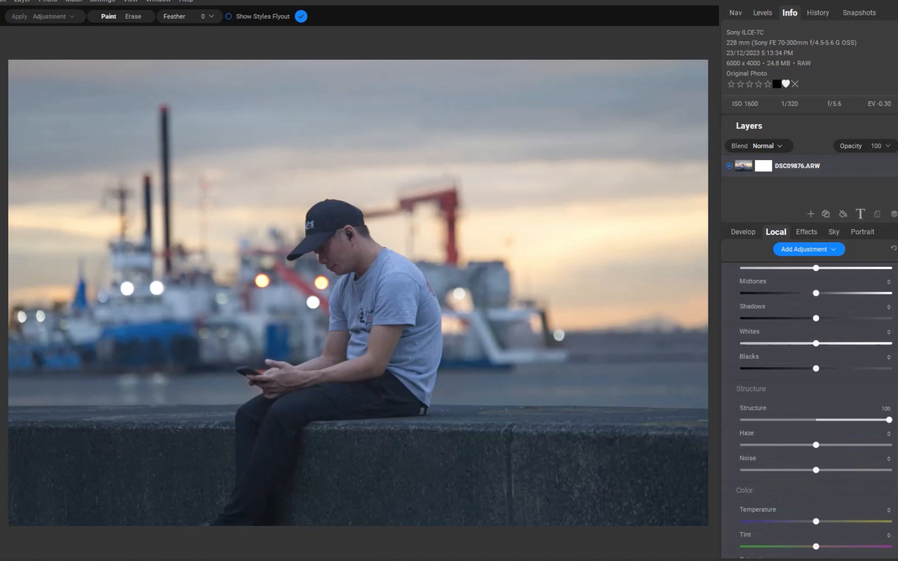
mouse_move(815, 420)
left_mouse_down()
mouse_move(743, 420)
mouse_move(887, 420)
left_mouse_up()
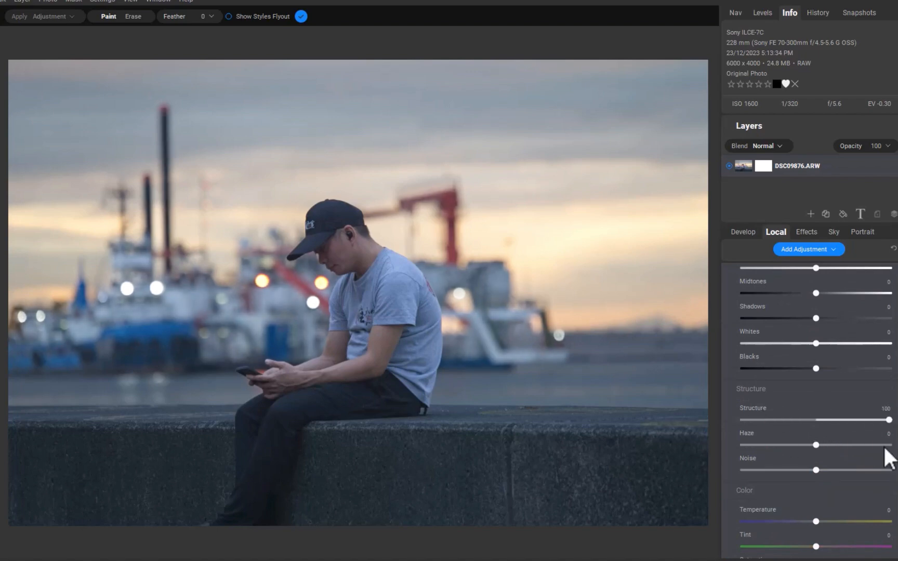